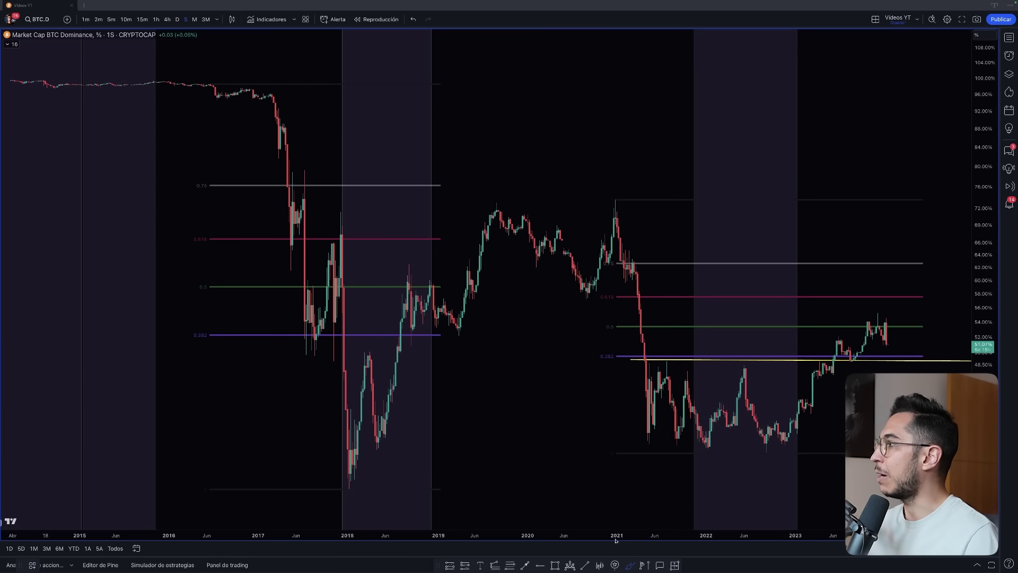
Draw freehand brush arrows along the 2016–2017 and 2020–2021 dominance falls and the rises starting in 2018 and late 2021
click(205, 81)
click(263, 342)
mouse_move(264, 339)
mouse_down()
mouse_move(276, 352)
mouse_move(194, 308)
mouse_up()
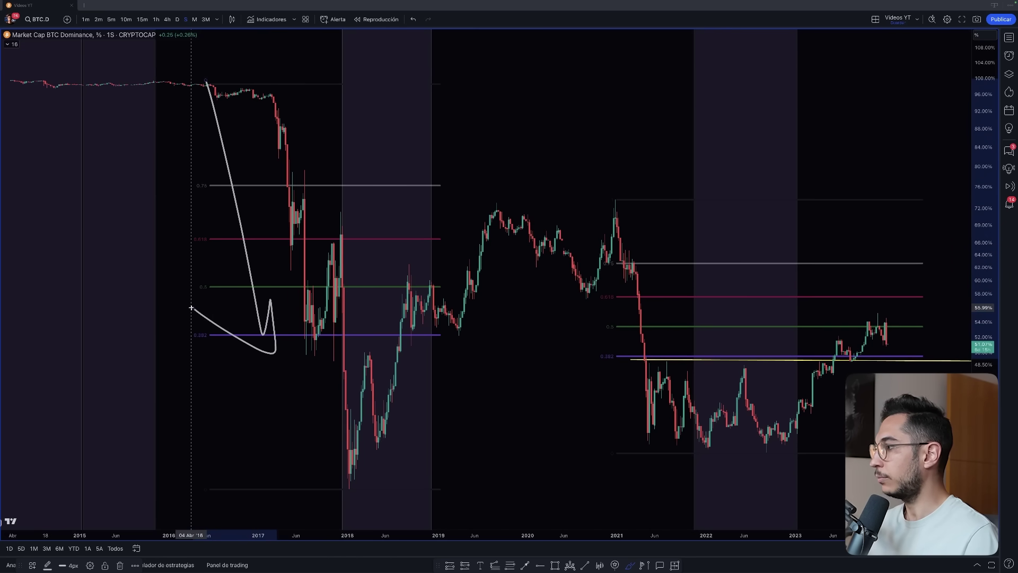
mouse_move(354, 457)
mouse_down()
mouse_move(473, 291)
mouse_move(450, 287)
mouse_move(484, 352)
mouse_up()
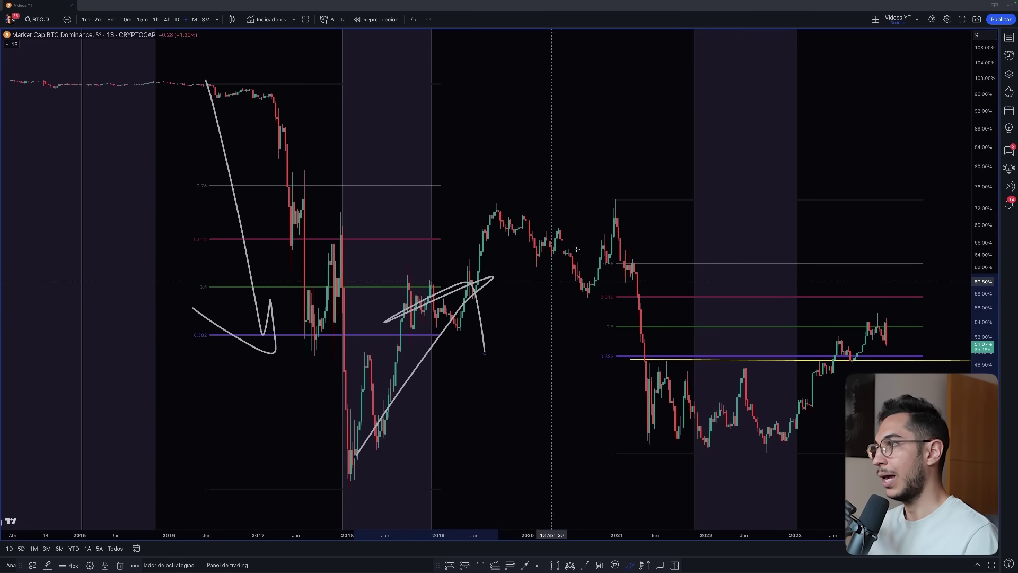
mouse_move(554, 202)
mouse_down()
mouse_move(652, 421)
mouse_move(632, 418)
mouse_up()
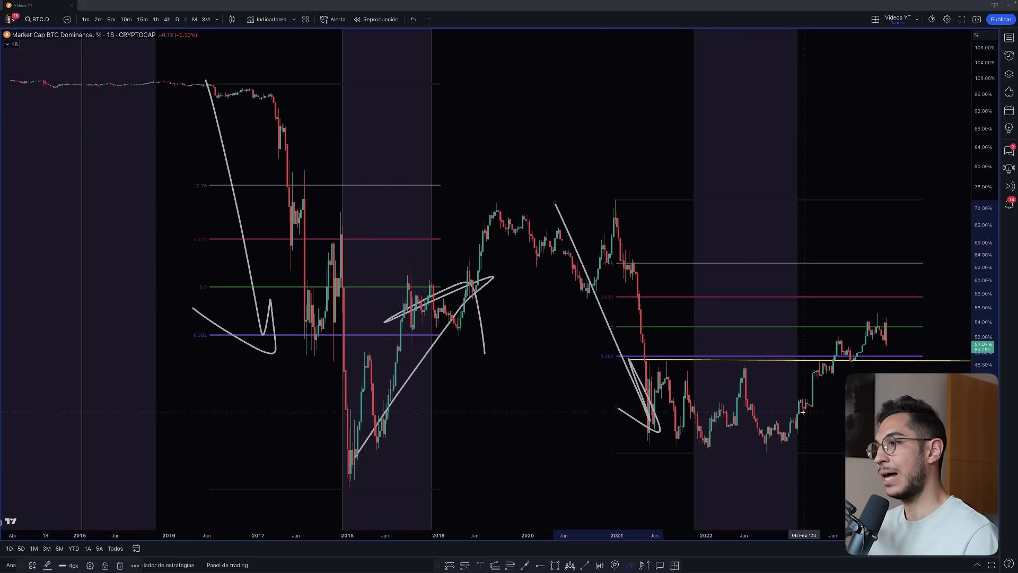
mouse_move(681, 456)
mouse_down()
mouse_move(798, 380)
mouse_move(833, 342)
mouse_move(812, 415)
mouse_up()
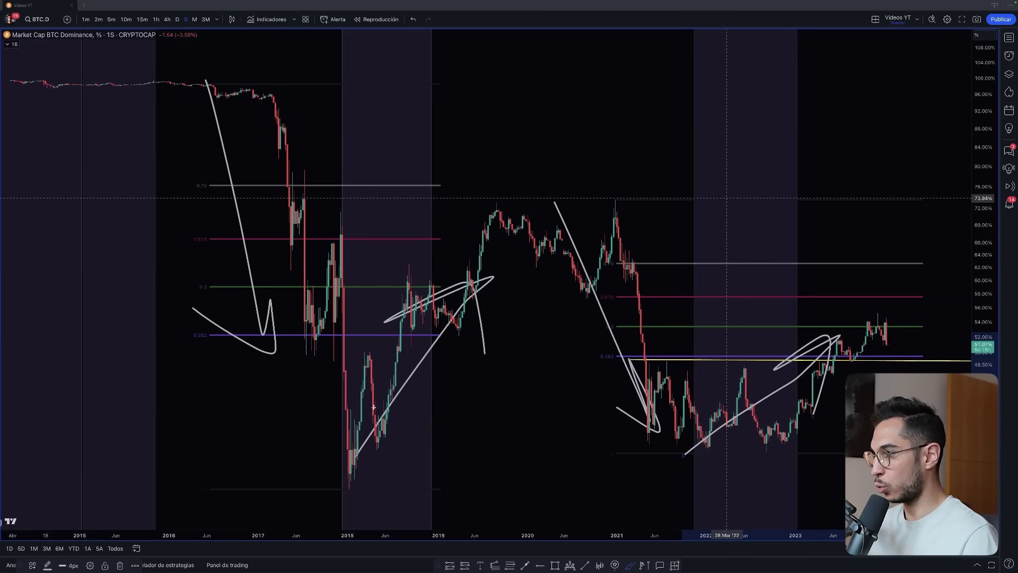
Undo all the freehand trend arrows on the dominance chart
key(ctrl+z)
key(ctrl+z)
key(ctrl+z)
key(ctrl+z)
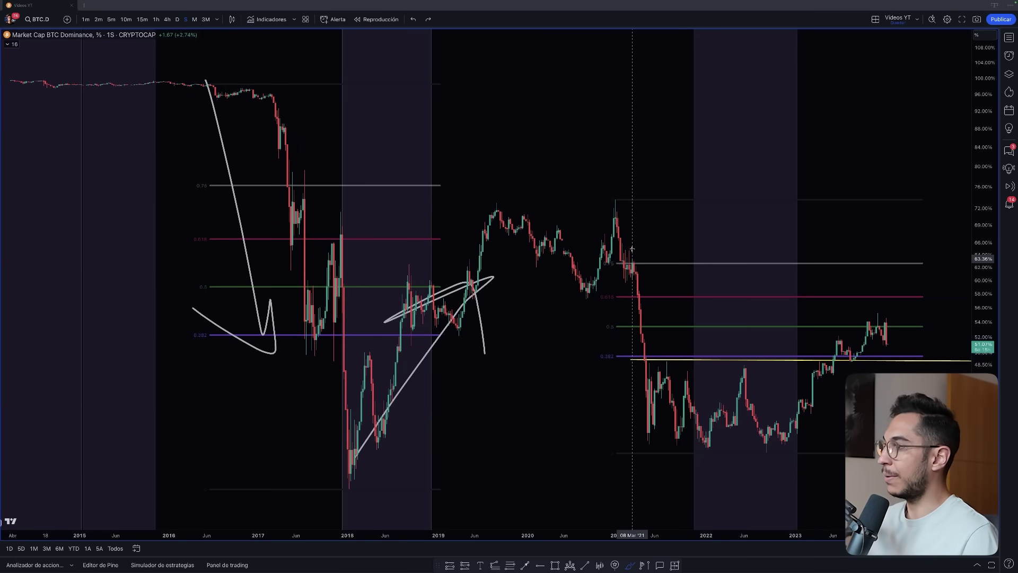
key(ctrl+z)
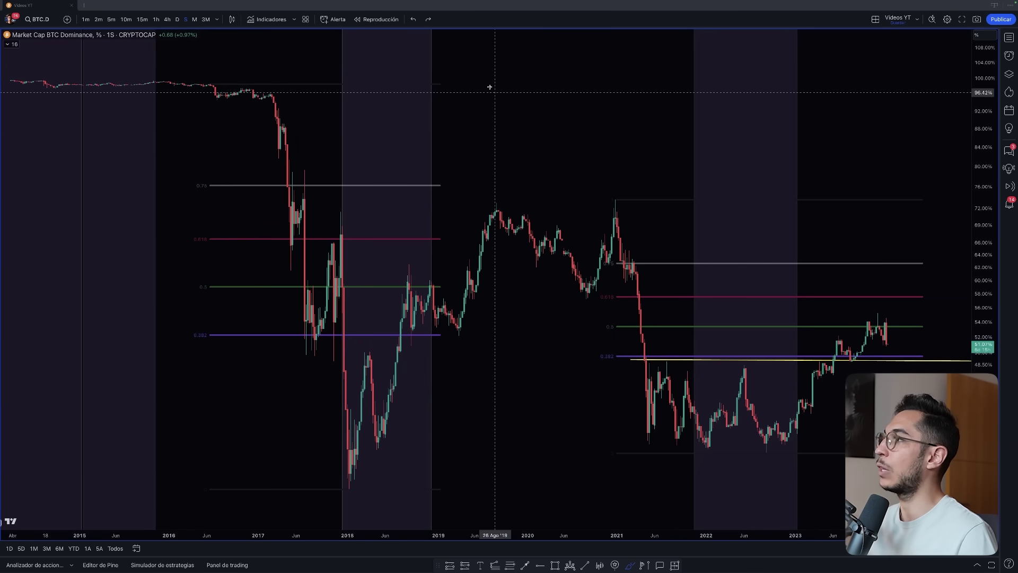
Draw a short freehand downward arrow above the 2019–2020 peak and handwrite -70 and -90 beside it
mouse_move(476, 62)
mouse_down()
mouse_move(518, 130)
mouse_move(502, 141)
mouse_up()
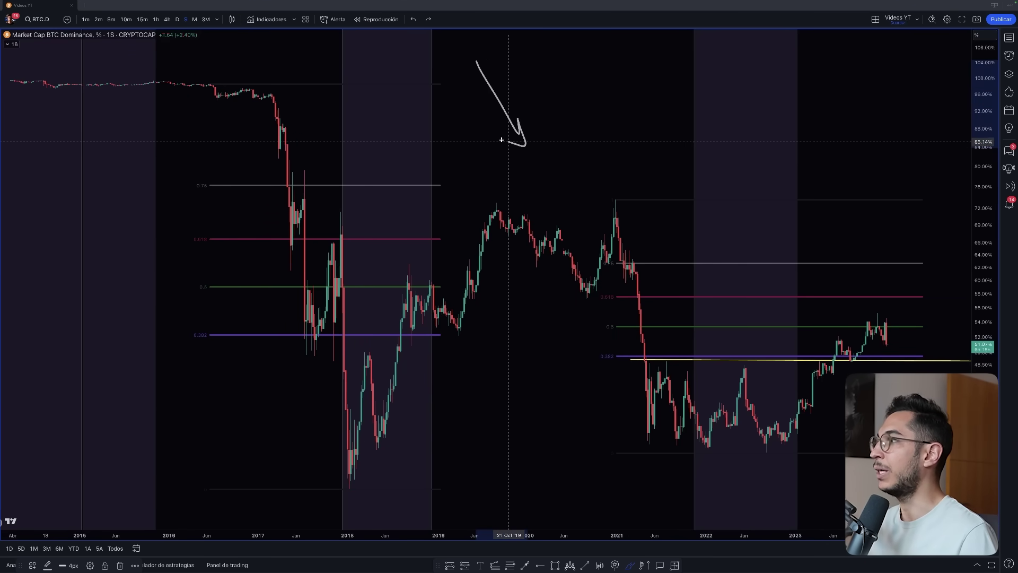
mouse_move(560, 96)
mouse_down()
mouse_move(587, 108)
mouse_move(645, 88)
mouse_up()
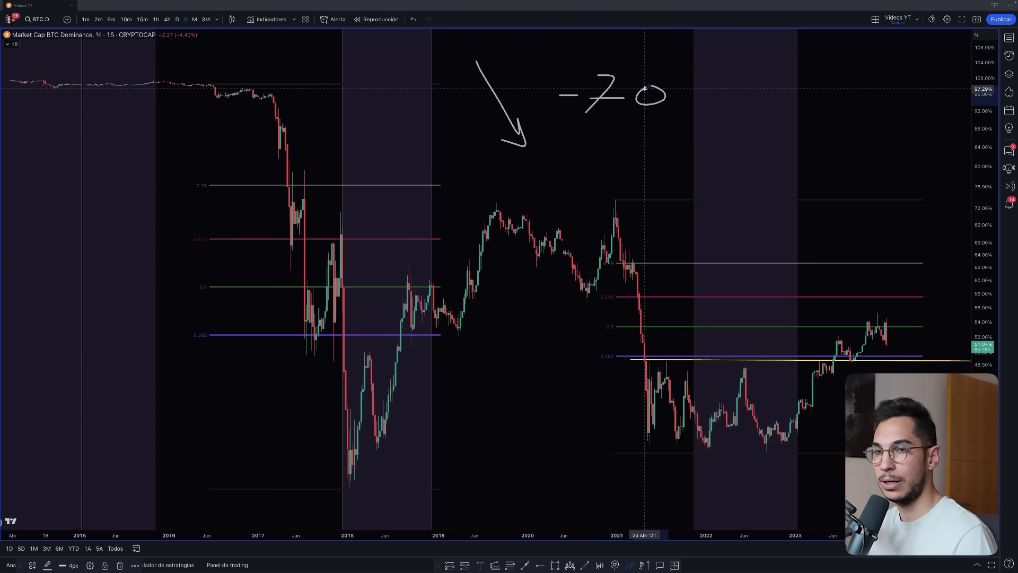
mouse_move(554, 134)
mouse_down()
mouse_move(619, 152)
mouse_move(647, 128)
mouse_up()
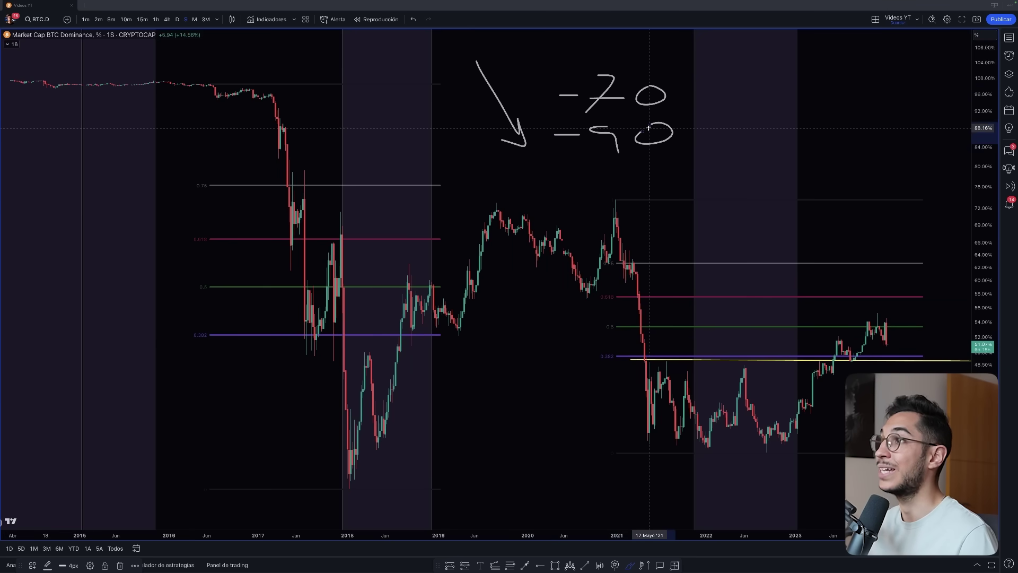
Cross out the handwritten -90 and draw a curved arrow from it back to the -70
drag(586, 169, 713, 124)
drag(582, 124, 772, 185)
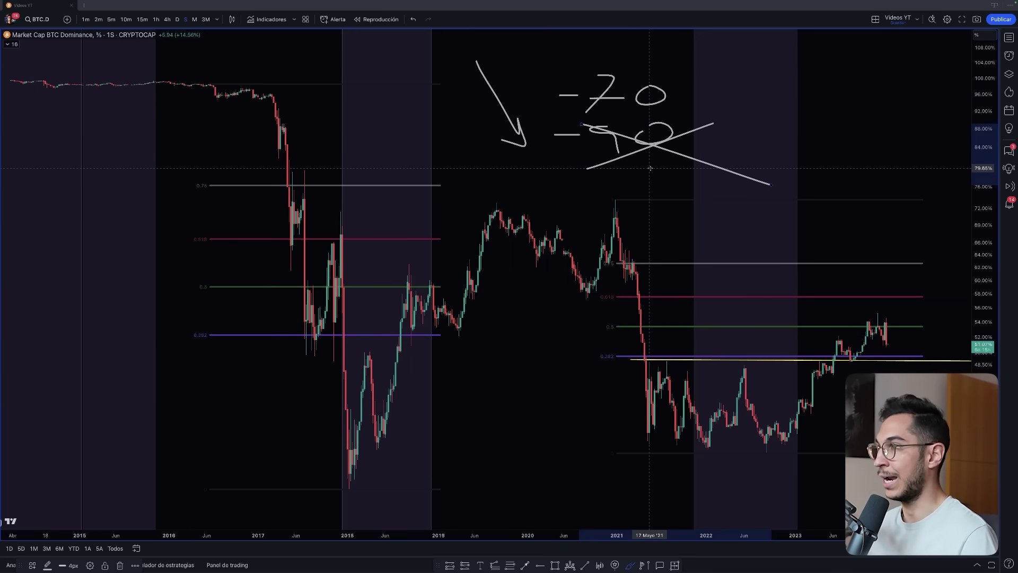
mouse_move(735, 76)
mouse_down()
mouse_move(772, 159)
mouse_move(610, 165)
mouse_up()
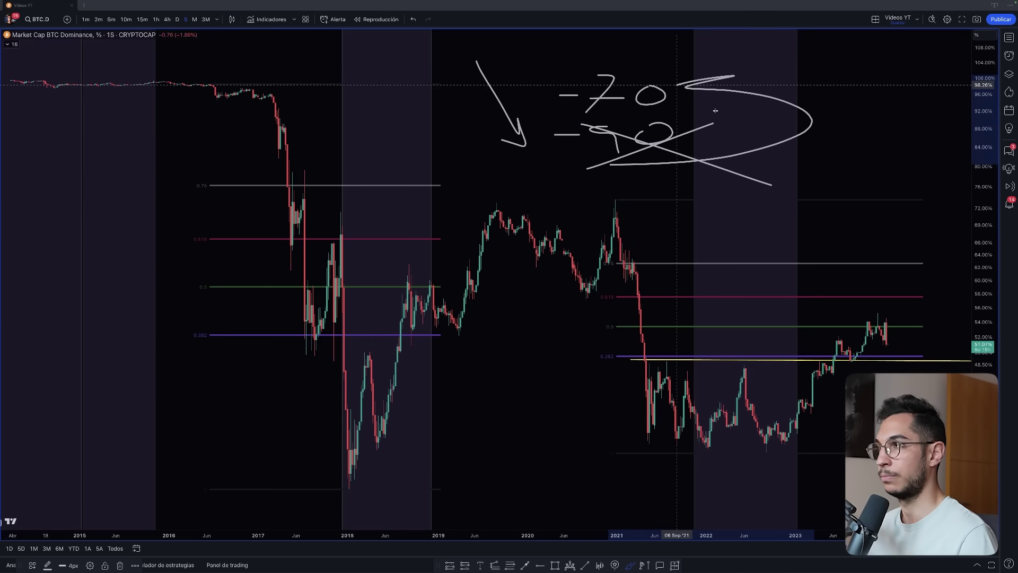
drag(680, 86, 716, 110)
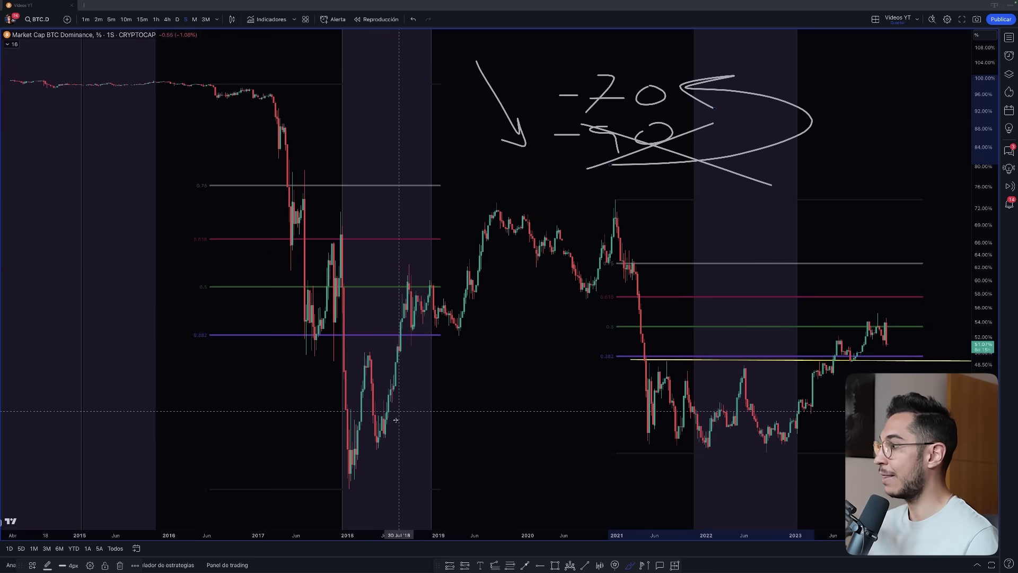
Sketch a curved upward arrow beside the 2018 rebound, and undo all the freehand annotations
mouse_move(373, 475)
mouse_down()
mouse_move(421, 420)
mouse_move(454, 404)
mouse_up()
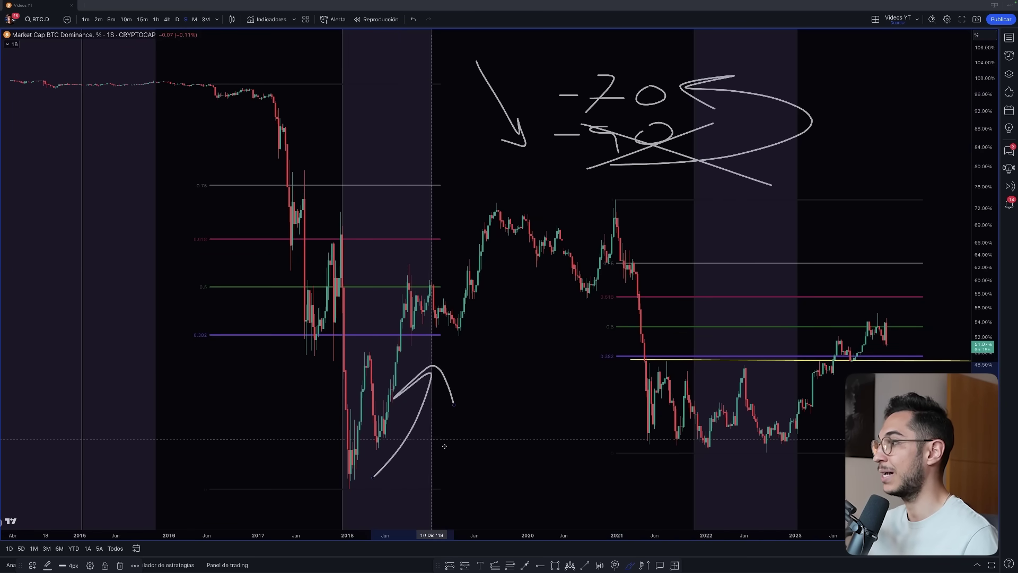
key(ctrl+z)
key(ctrl+z)
key(ctrl+z)
key(ctrl+z)
key(ctrl+z)
key(ctrl+z)
key(ctrl+z)
key(ctrl+z)
key(ctrl+z)
key(ctrl+z)
key(ctrl+z)
key(ctrl+z)
key(ctrl+z)
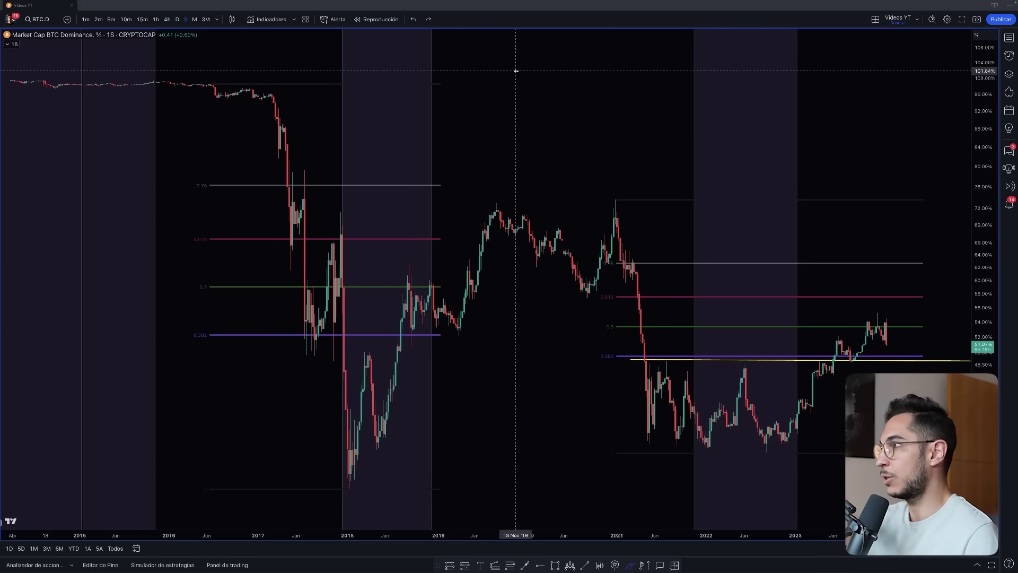
Handwrite 800 with 10.000 below it above the 2020–2021 prices, and link them with a curved arrow pointing to 10.000
mouse_move(532, 69)
mouse_down()
mouse_move(556, 86)
mouse_move(608, 73)
mouse_up()
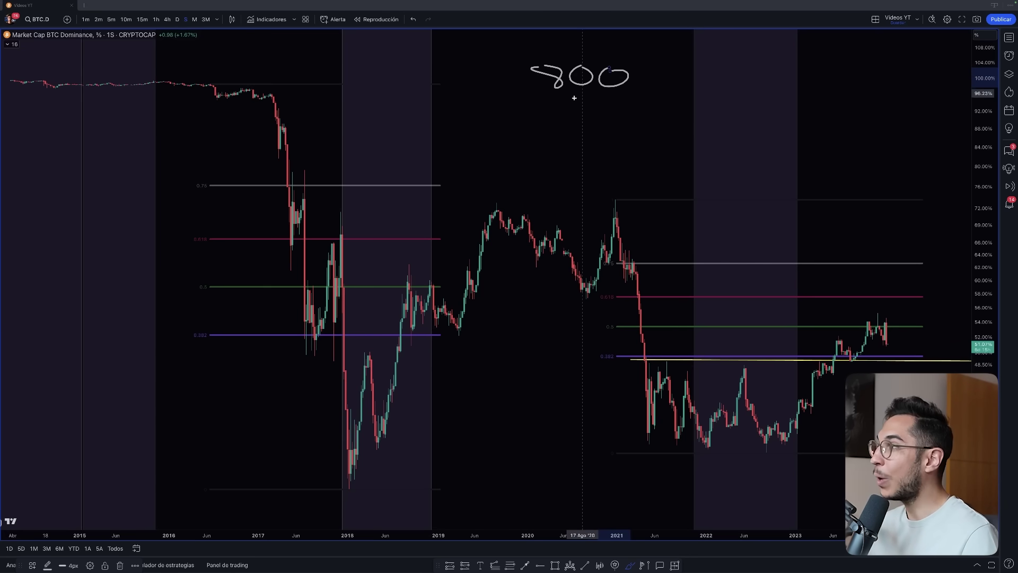
drag(525, 117, 544, 134)
mouse_move(568, 99)
mouse_down()
mouse_move(573, 129)
mouse_move(586, 104)
mouse_move(618, 120)
mouse_move(662, 96)
mouse_move(711, 103)
mouse_up()
click(592, 123)
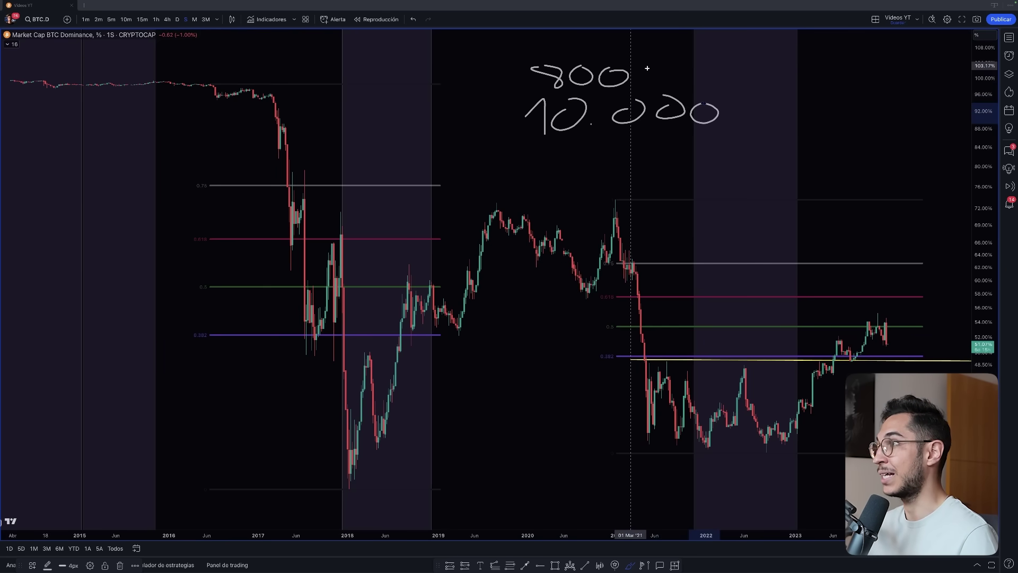
mouse_move(655, 68)
mouse_down()
mouse_move(729, 103)
mouse_move(762, 99)
mouse_up()
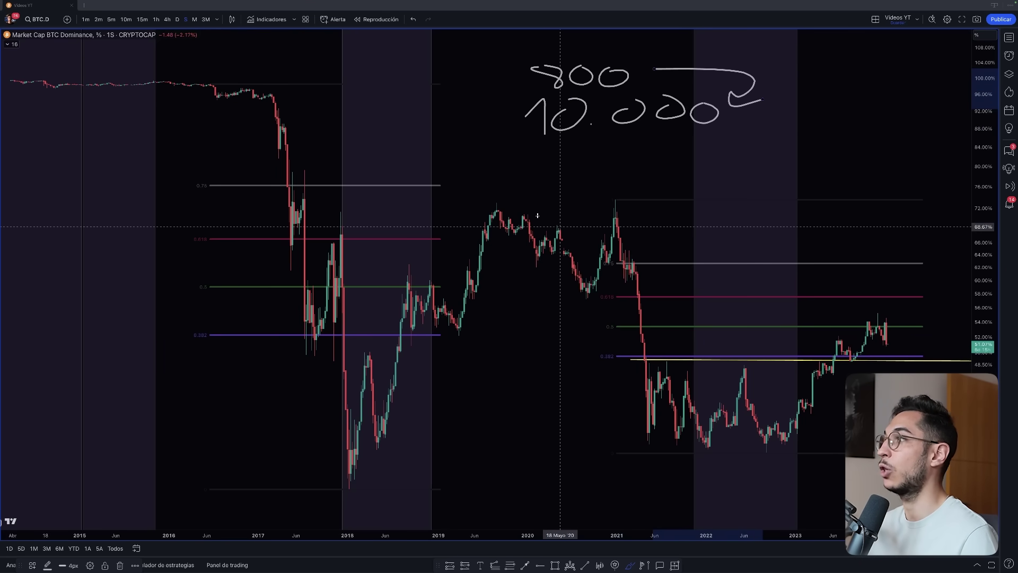
Draw a freehand downward arrow along the 2020–2021 decline, and undo all the freehand annotations
mouse_move(530, 214)
mouse_down()
mouse_move(670, 381)
mouse_move(575, 360)
mouse_up()
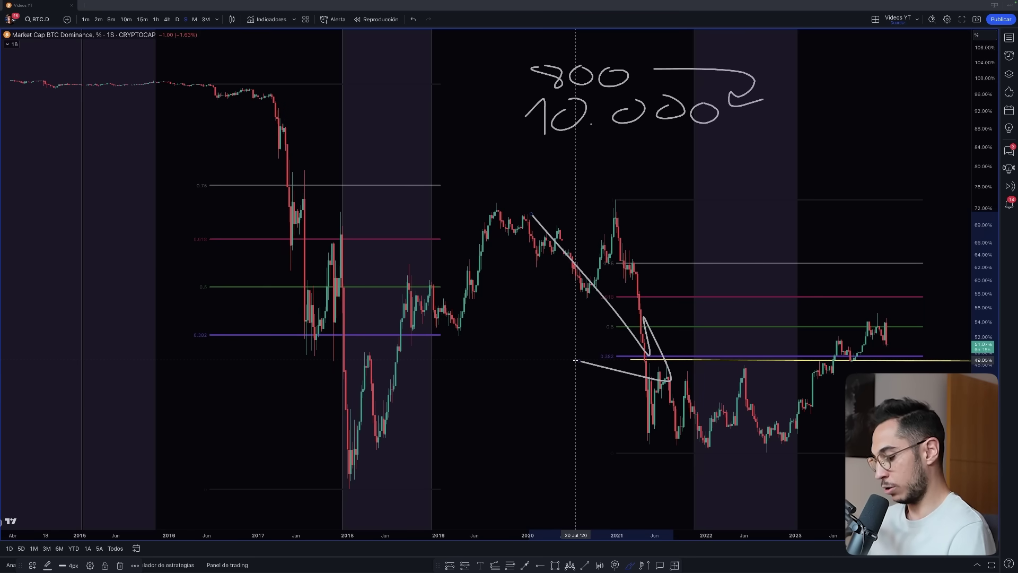
key(ctrl+z)
key(ctrl+z)
key(ctrl+z)
key(ctrl+z)
key(ctrl+z)
key(ctrl+z)
key(ctrl+z)
key(ctrl+z)
key(ctrl+z)
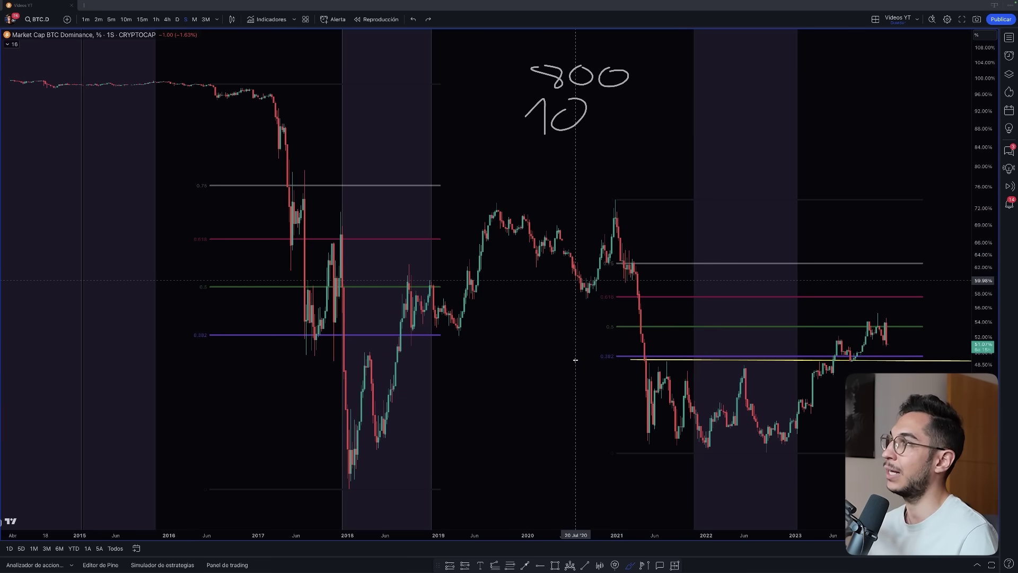
key(ctrl+z)
key(ctrl+z)
Draw freehand rising lines along the 2018–2020 and 2022–2023 uptrends and horizontal lines above the 2016, 2020–2021 and 2023 highs
drag(369, 474, 552, 264)
drag(751, 445, 874, 330)
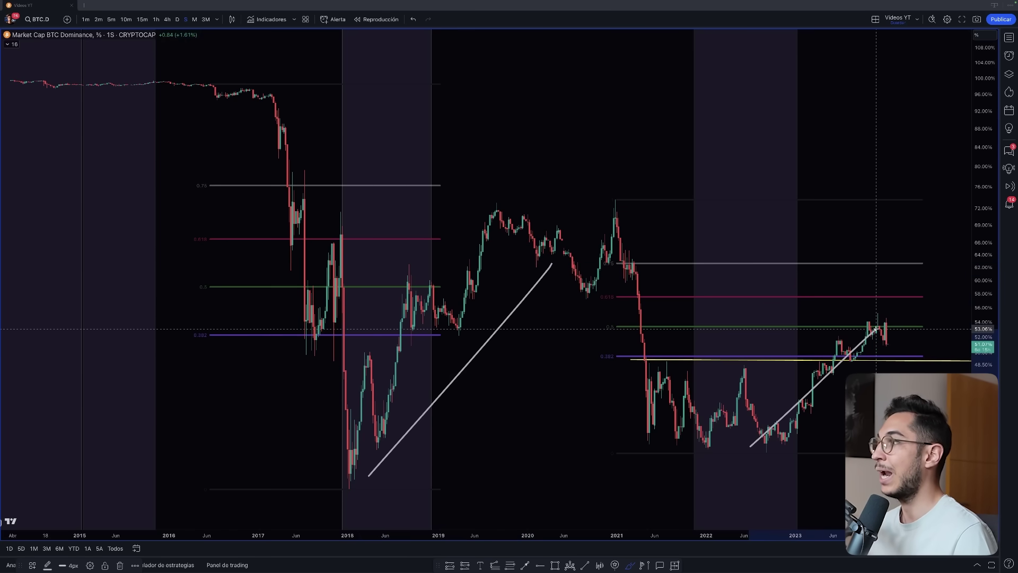
drag(160, 75, 274, 75)
drag(534, 179, 784, 180)
drag(812, 287, 951, 286)
Undo the freehand rising lines and horizontal lines on the chart
scroll(697, 283, right, 5)
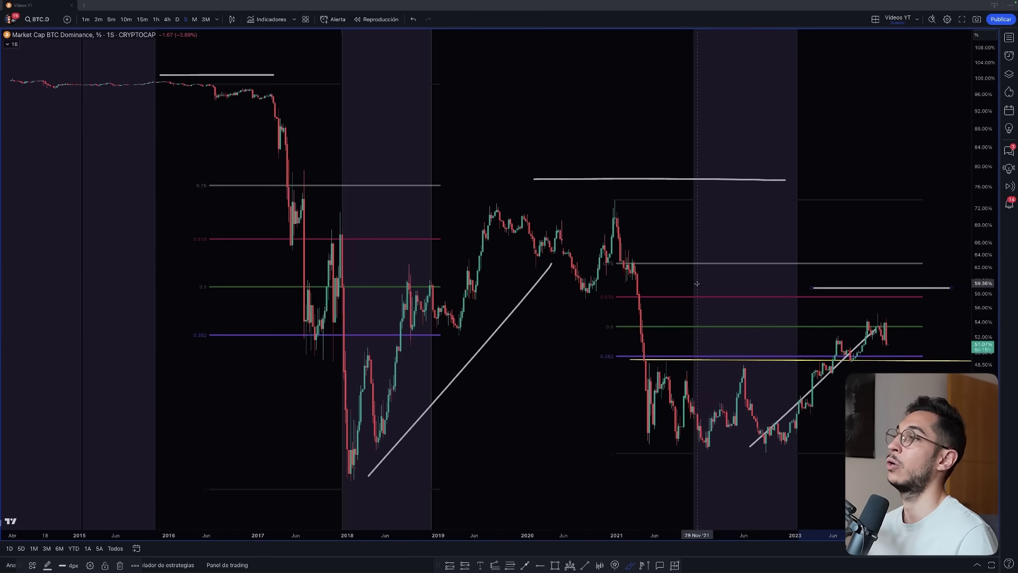
scroll(697, 284, left, 4)
key(ctrl+z)
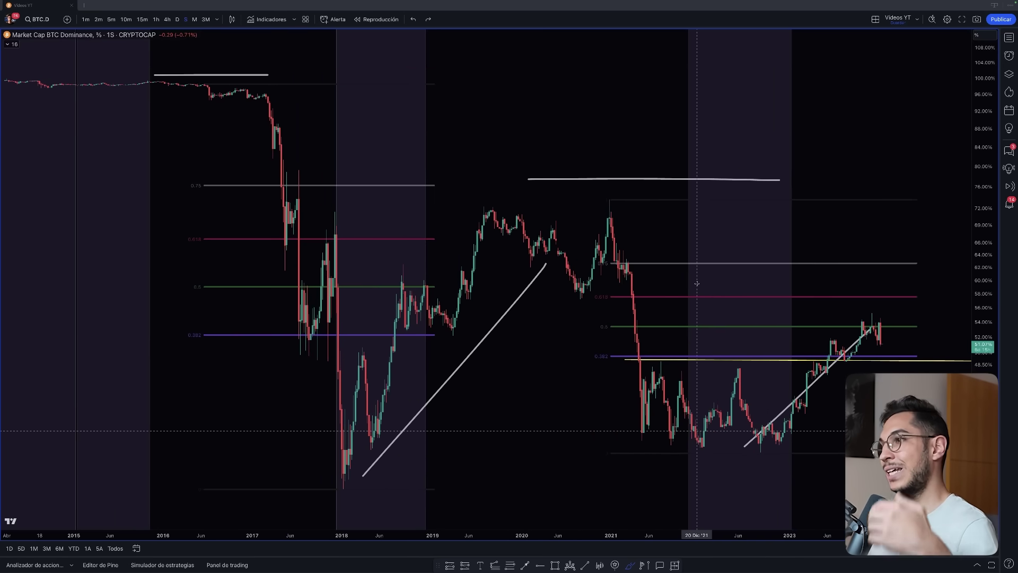
key(ctrl+z)
key(ctrl+z)
key(ctrl+z)
key(ctrl+z)
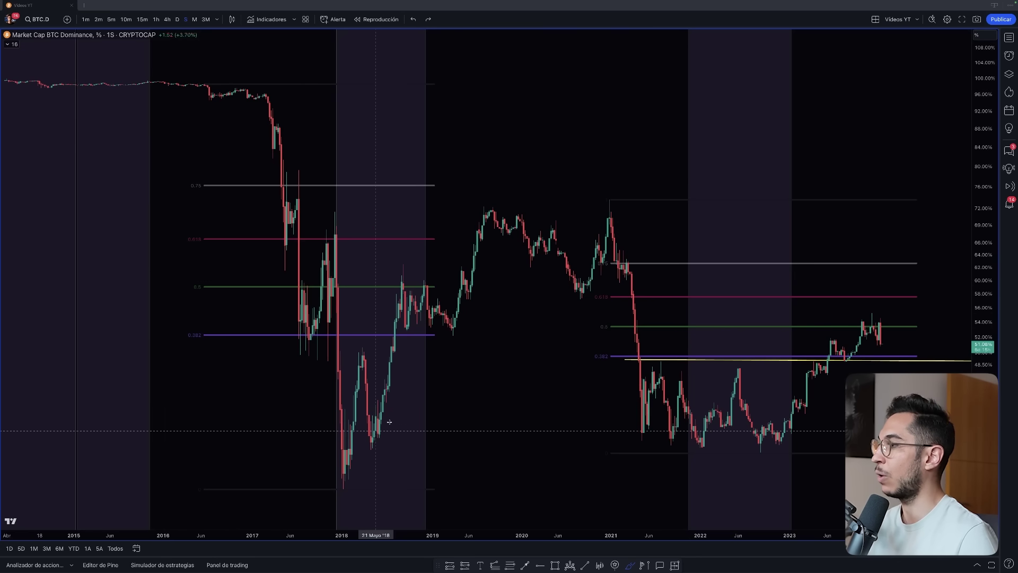
Sketch a falling line along the decline from 2020 to early 2022 and undo it
drag(531, 200, 700, 426)
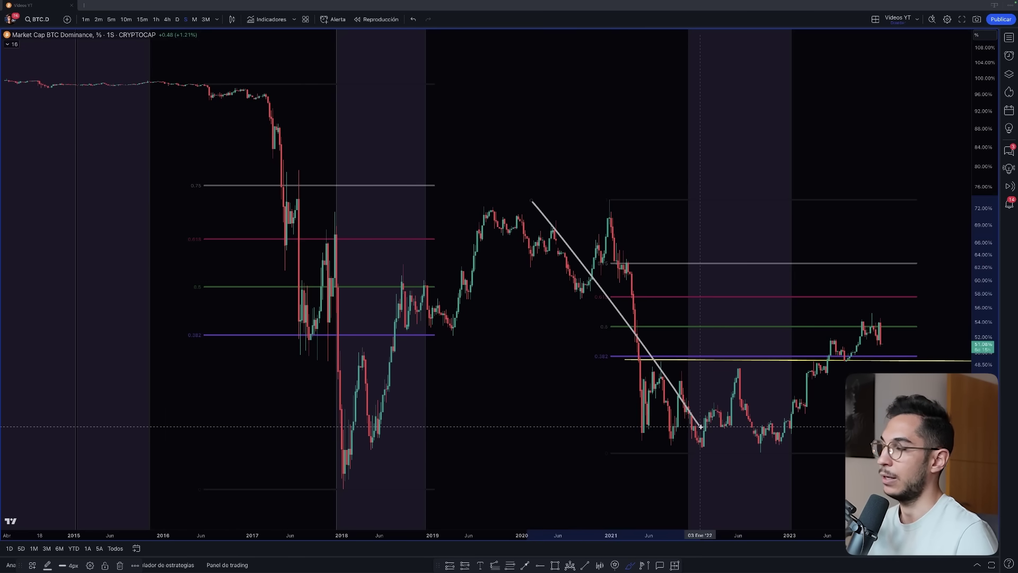
key(ctrl+z)
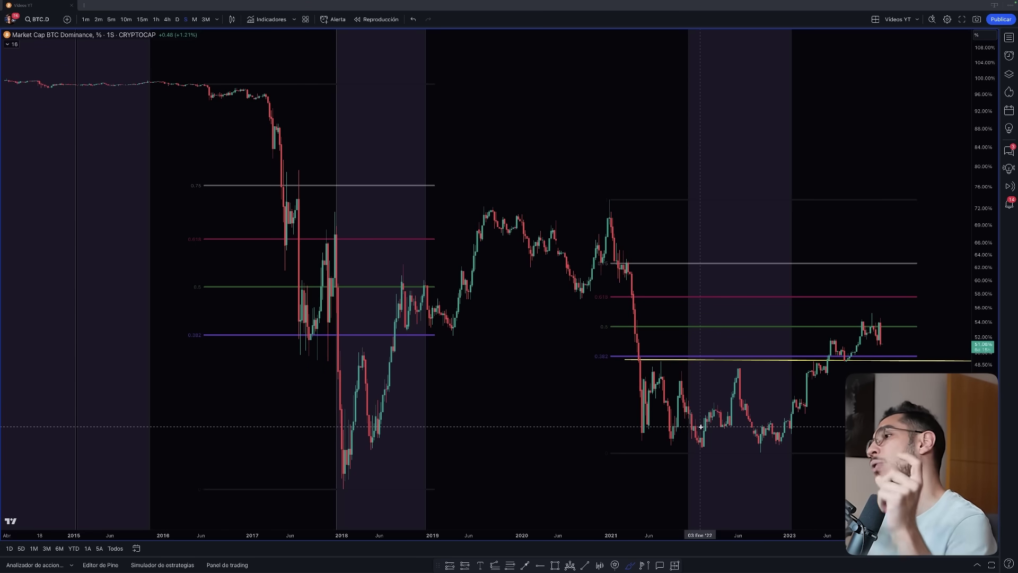
Outline the late-2018 to early-2019 consolidation with a freehand descending line and a flat base line
scroll(701, 426, right, 5)
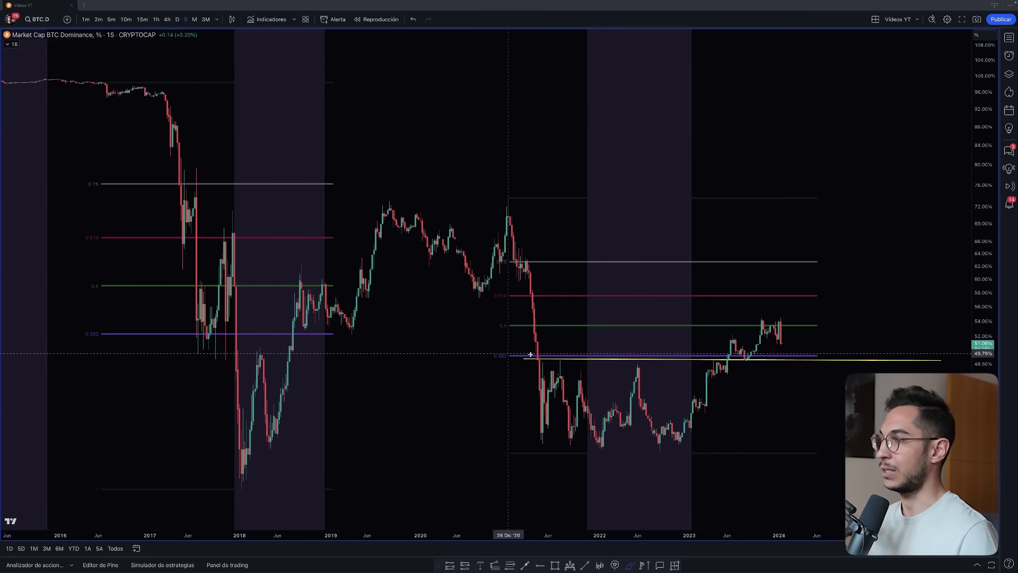
scroll(741, 360, up, 1)
scroll(741, 361, up, 2)
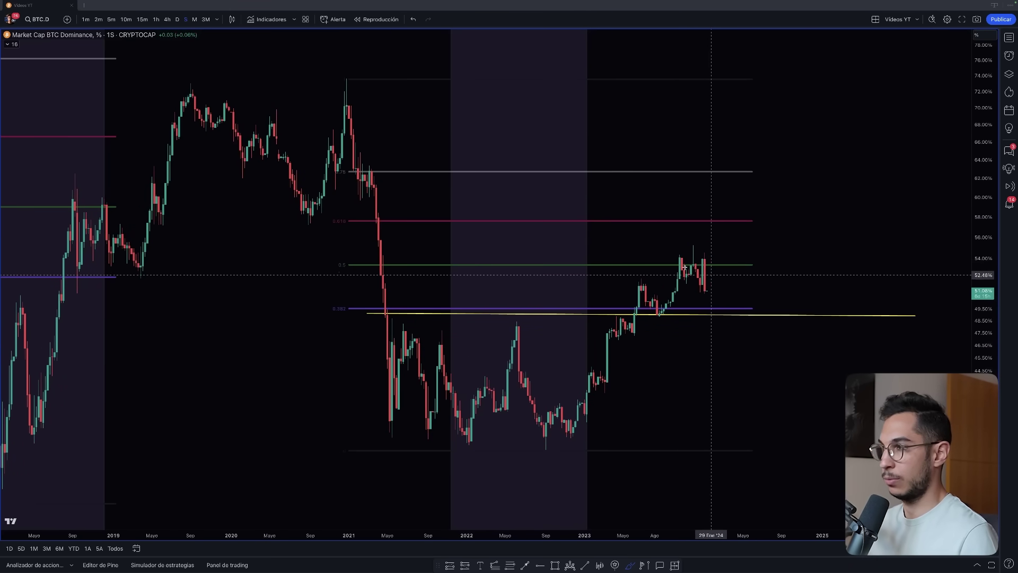
scroll(718, 243, down, 2)
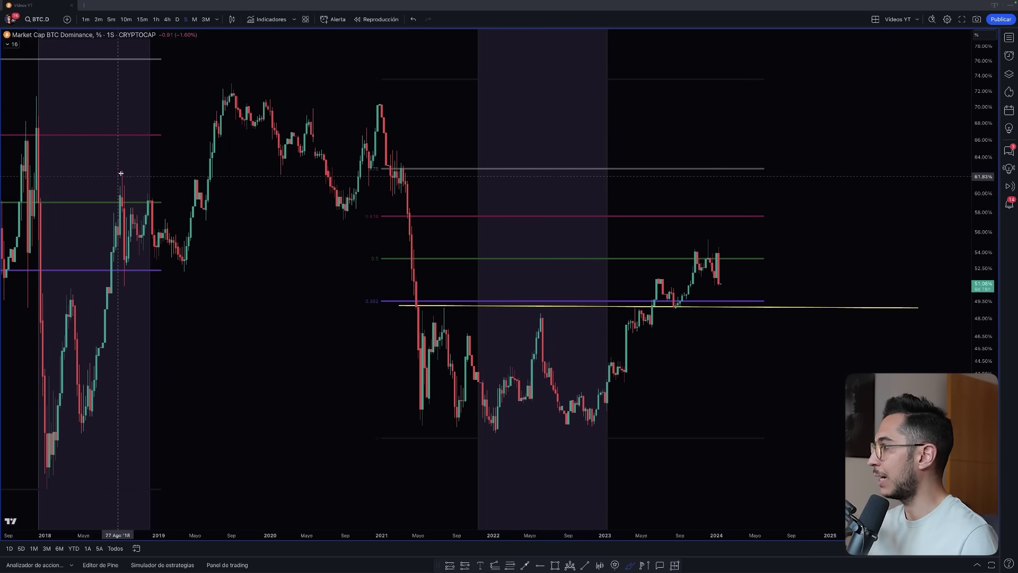
drag(121, 173, 219, 257)
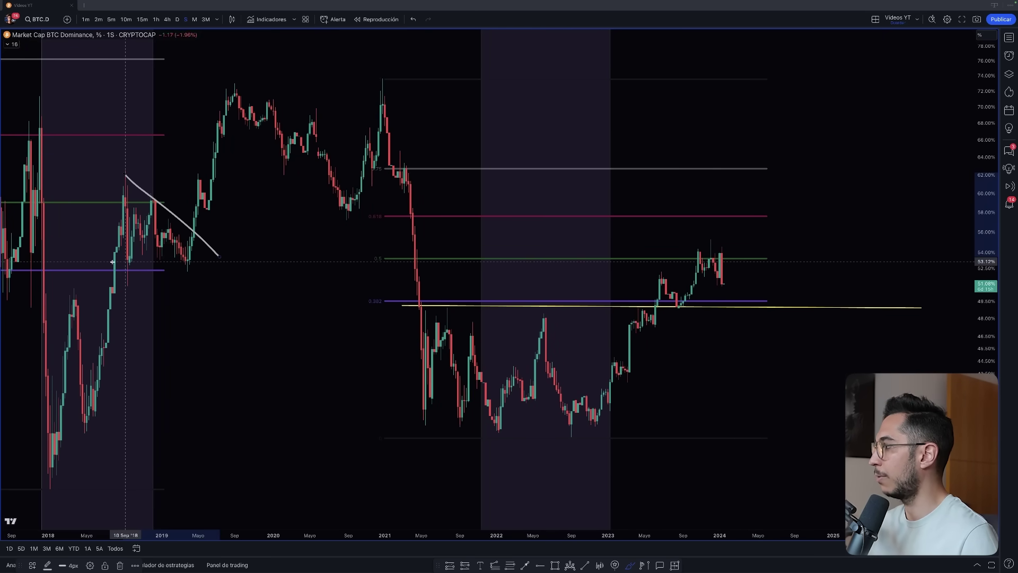
drag(99, 265, 208, 268)
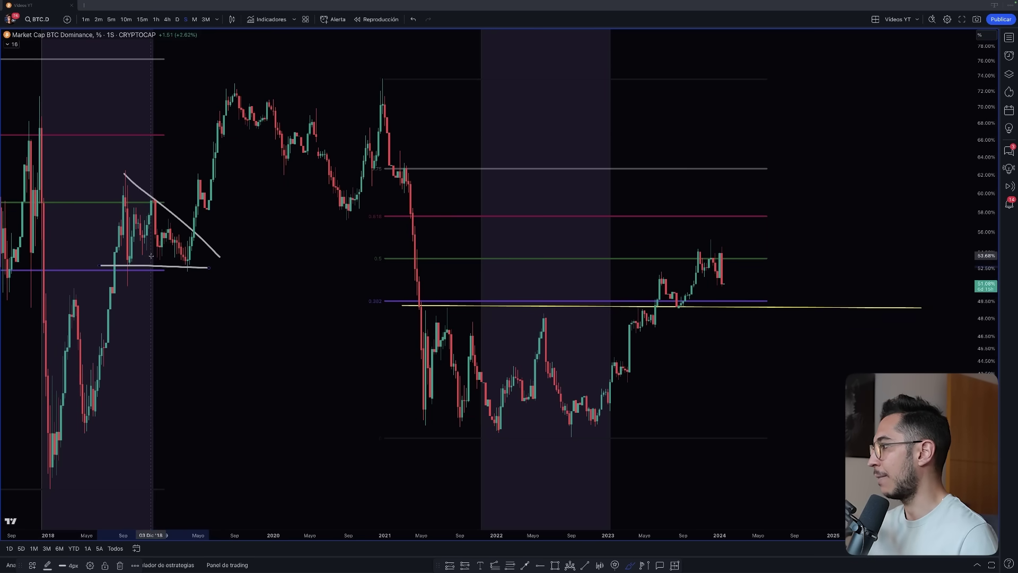
Trace freehand the rise from the 2018 low, the steep 2019 leg with its flat top, and the 2019–2021 swings downward
drag(61, 463, 273, 114)
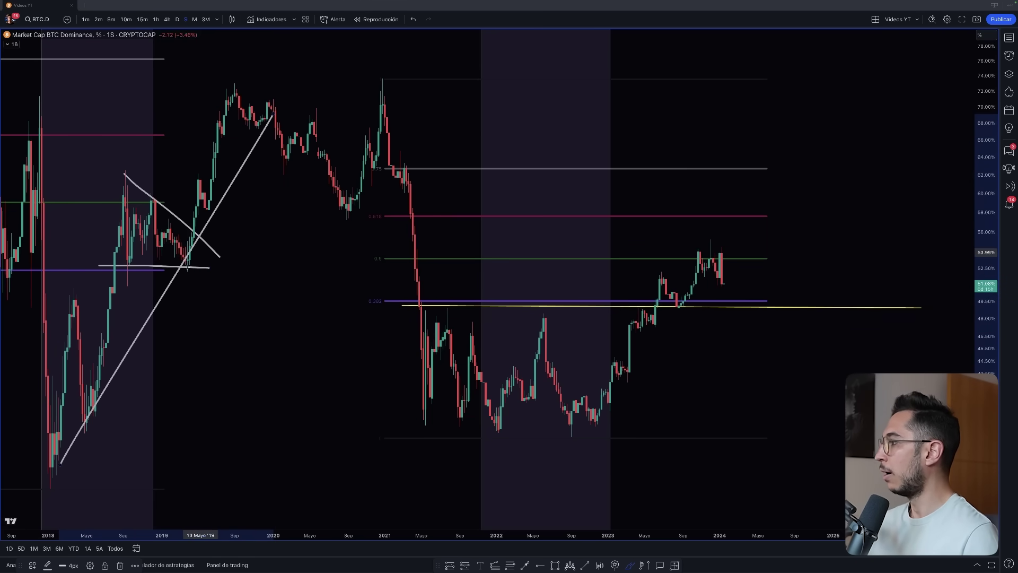
mouse_move(203, 197)
mouse_down()
mouse_move(227, 97)
mouse_move(375, 96)
mouse_up()
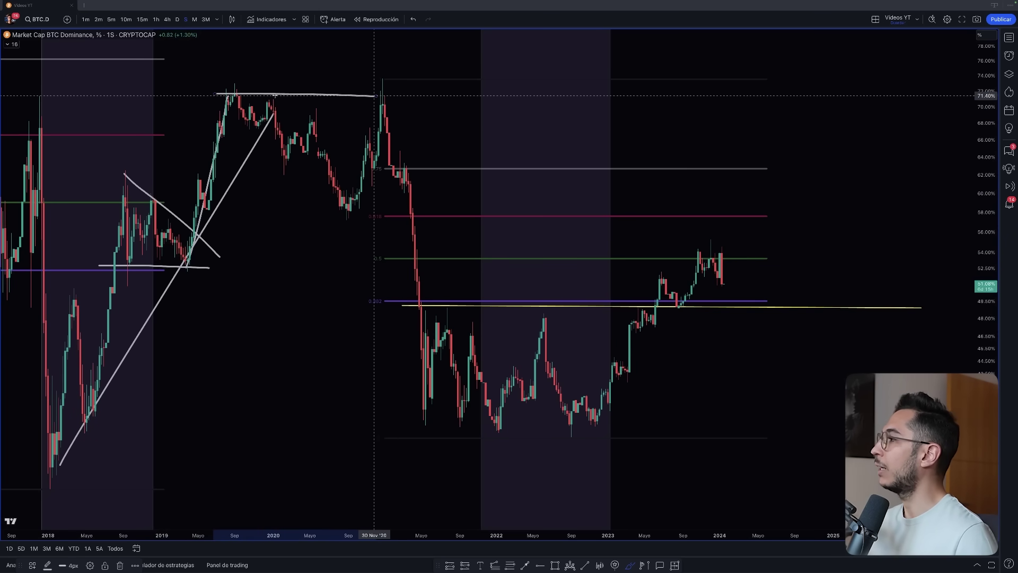
mouse_move(215, 94)
mouse_down()
mouse_move(323, 200)
mouse_move(377, 154)
mouse_move(417, 329)
mouse_up()
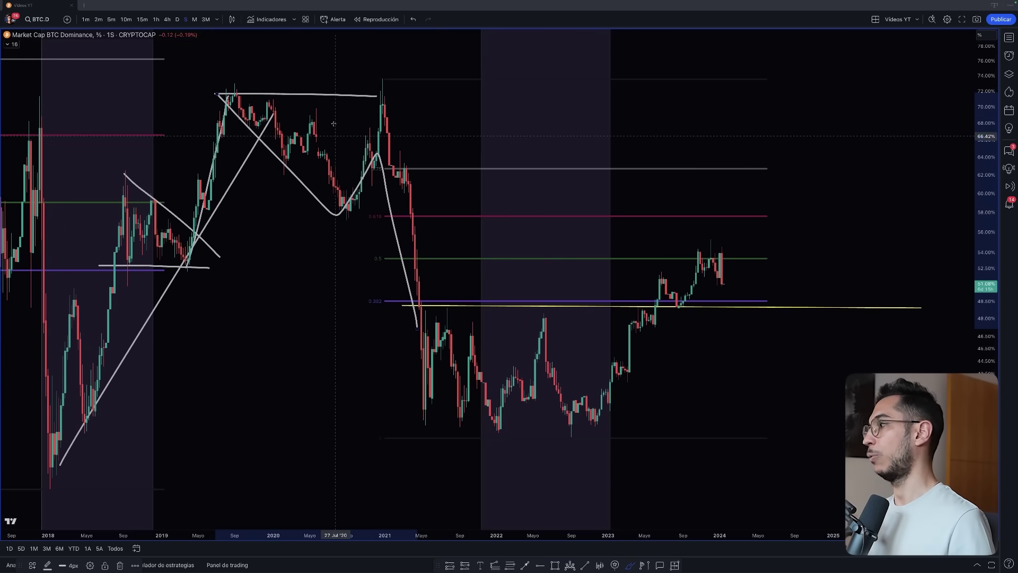
Undo all the freehand lines around the 2018–2021 price action
key(ctrl+z)
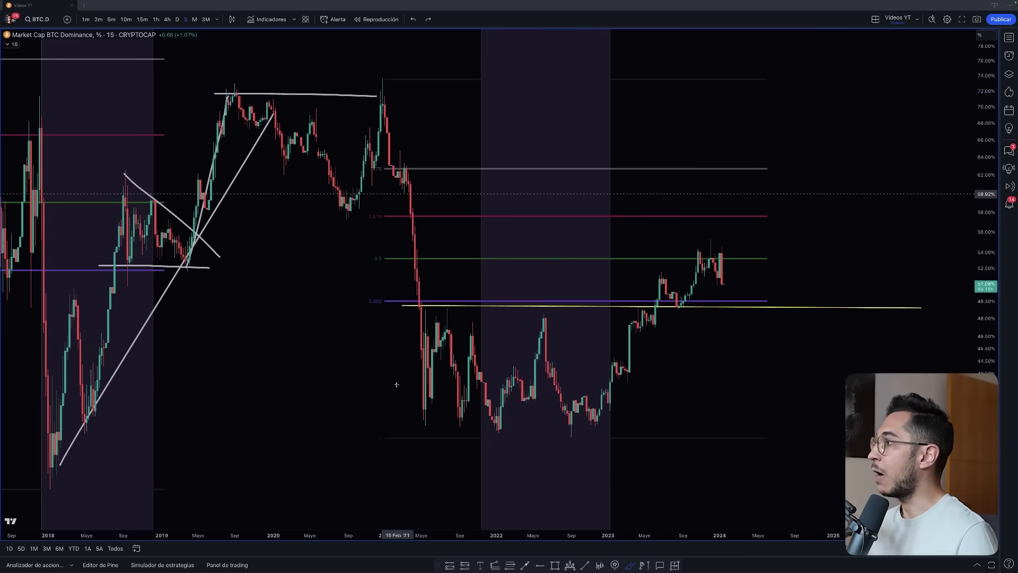
key(ctrl+z)
key(ctrl+z)
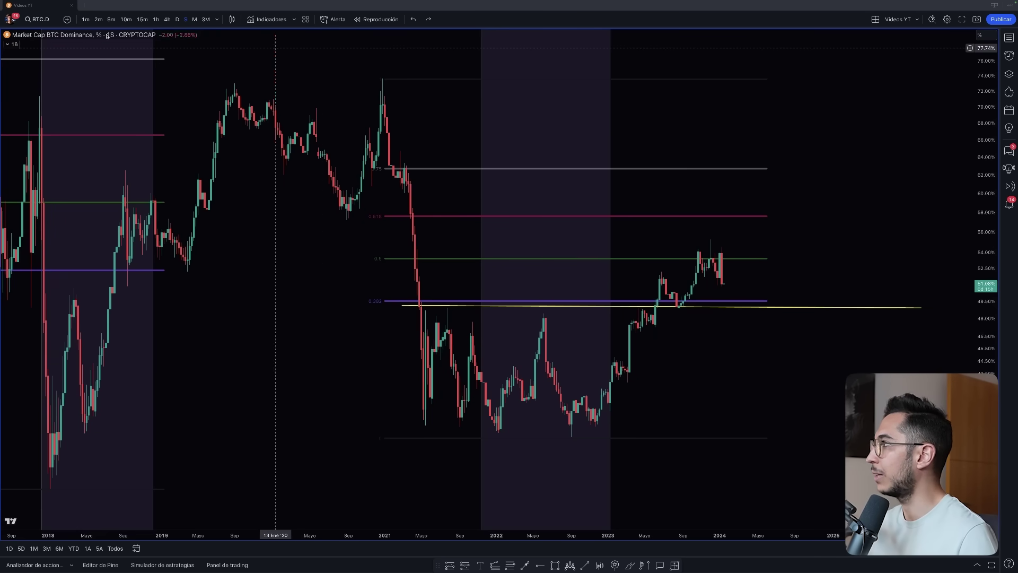
Overlay the United States Interest Rate symbol USINTR on the BTC.D chart as a comparison
click(67, 20)
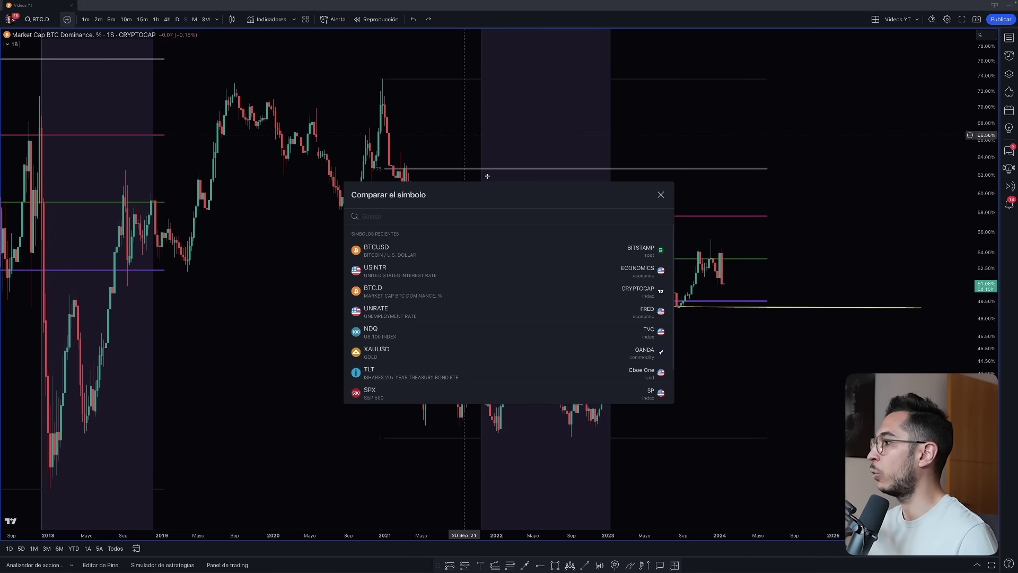
click(586, 271)
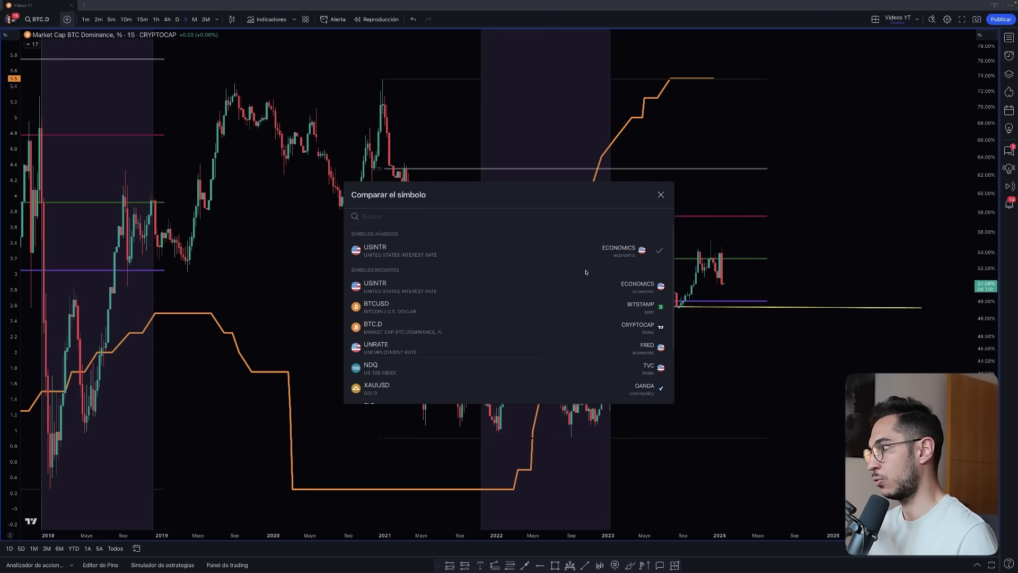
click(661, 195)
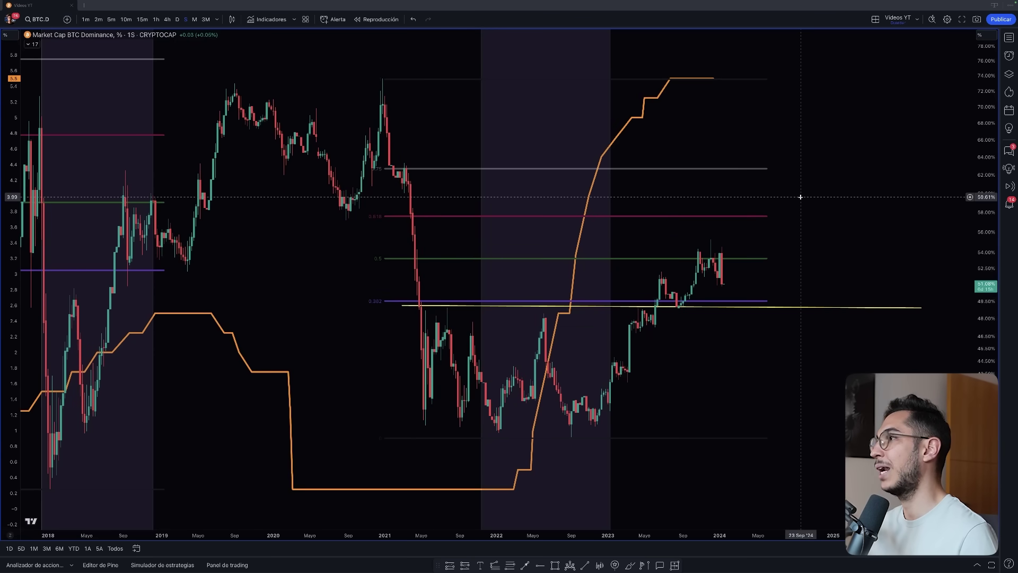
Mark mid-2019, near the dominance peak, and early 2024 with vertical lines across the chart
scroll(800, 197, down, 2)
scroll(801, 197, down, 2)
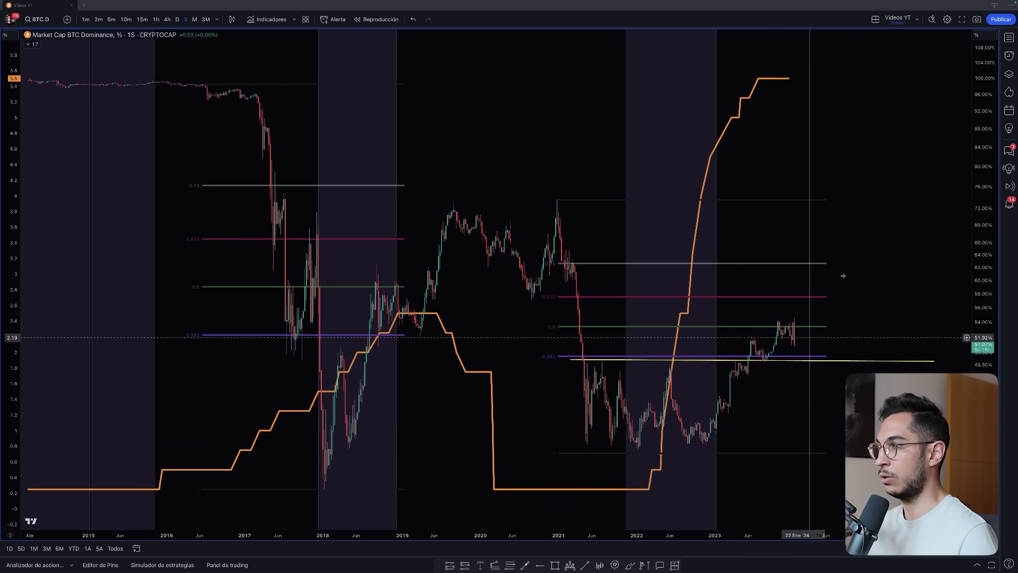
click(446, 237)
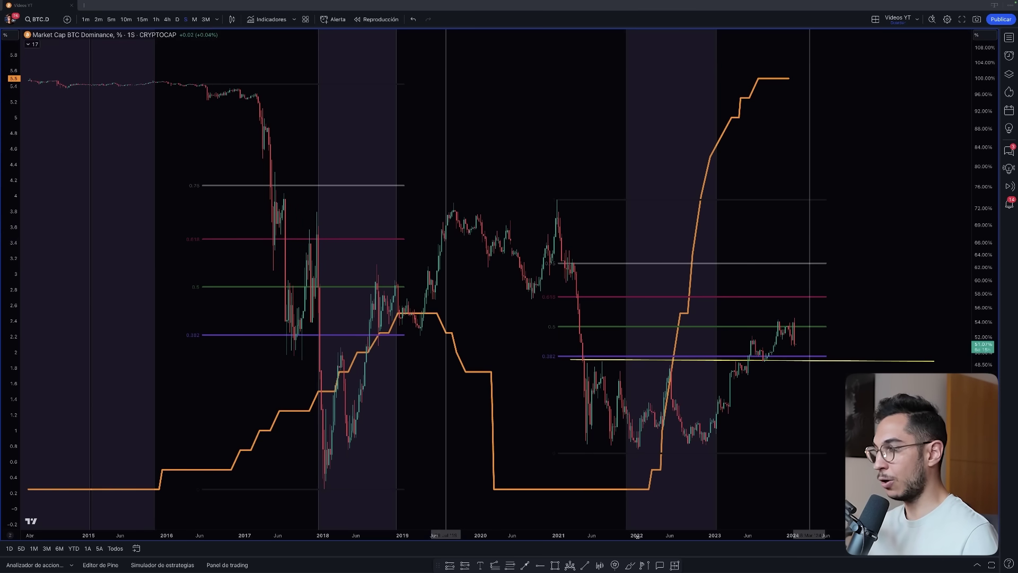
Outline the late-2018 to early-2019 consolidation as a freehand triangle with a descending upper line and flat base
click(631, 564)
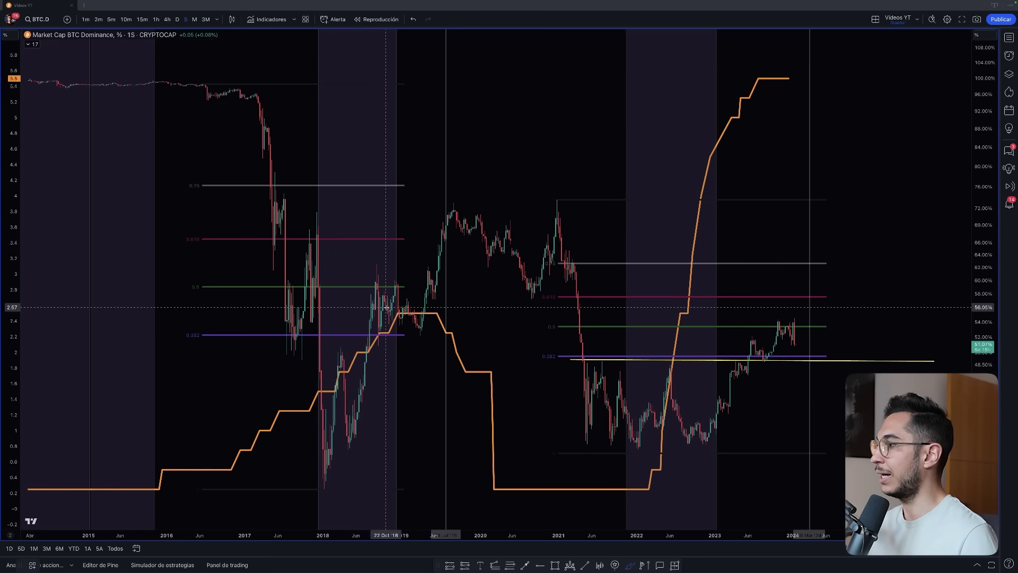
mouse_move(268, 438)
mouse_down()
mouse_move(395, 290)
mouse_move(463, 298)
mouse_up()
key(ctrl+z)
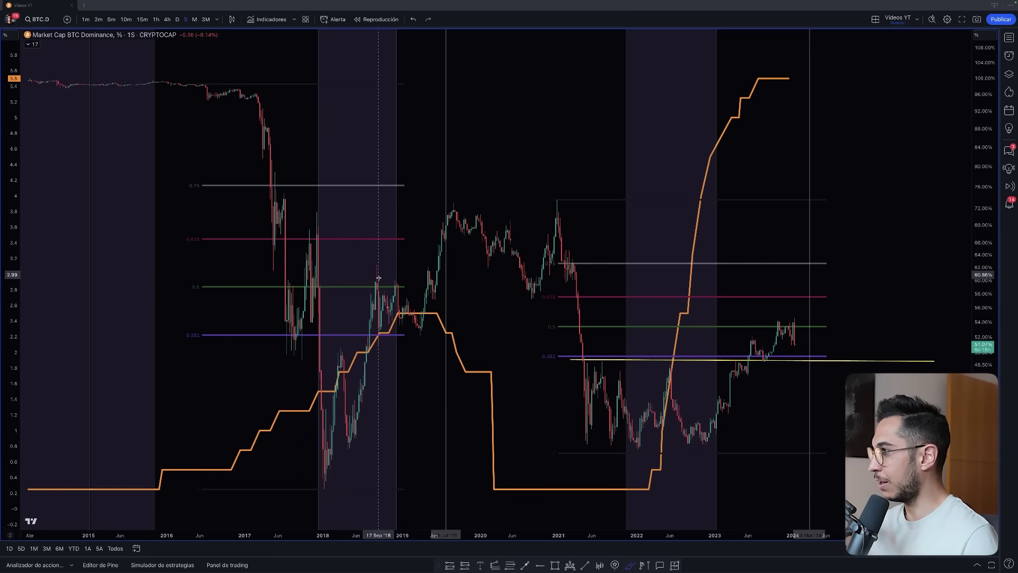
mouse_move(379, 277)
mouse_down()
mouse_move(431, 327)
mouse_move(381, 322)
mouse_move(424, 321)
mouse_up()
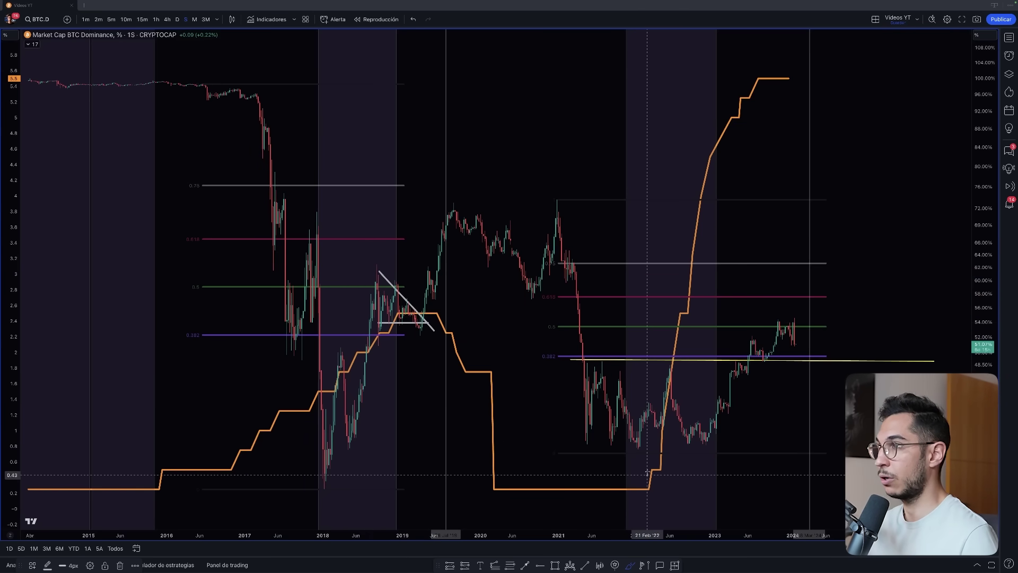
Trace freehand the steep interest-rate climb from early 2022 with its flat top, and mark the latest dominance candles
drag(648, 472, 703, 176)
mouse_move(713, 134)
mouse_down()
mouse_move(818, 69)
mouse_move(869, 69)
mouse_up()
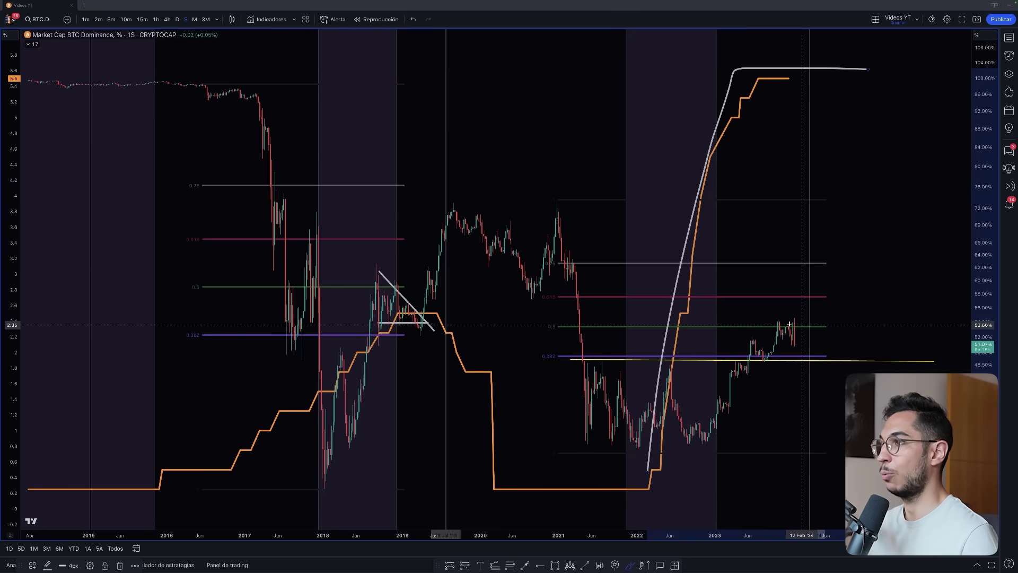
mouse_move(780, 314)
mouse_down()
mouse_move(836, 345)
mouse_move(779, 345)
mouse_up()
Undo the freehand triangle, the interest-rate curve and the mark on the latest candles
key(ctrl+z)
key(ctrl+z)
key(ctrl+z)
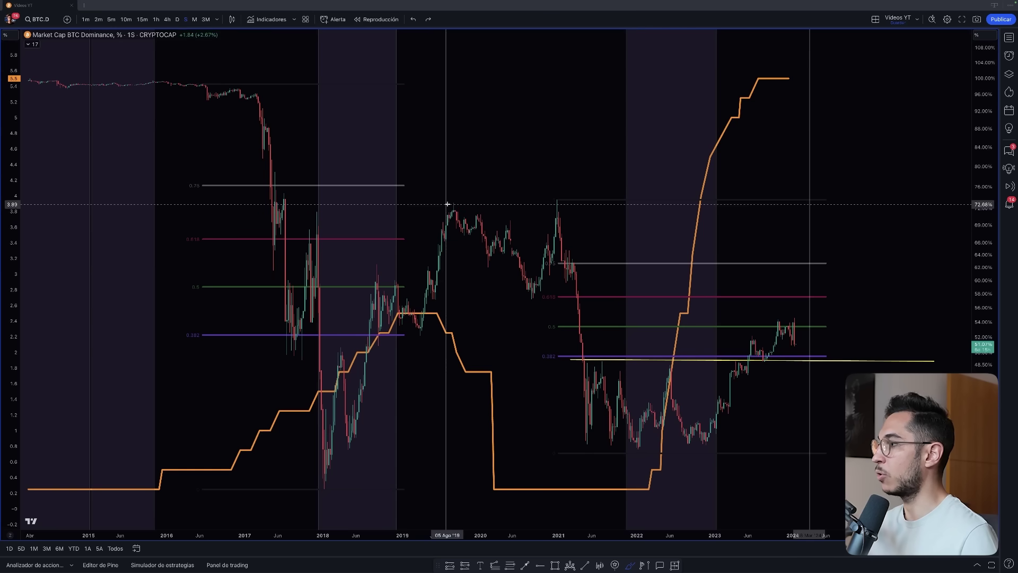
Circle the mid-2019 dominance peak, trace freehand the swings down through 2021, and circle the end of the interest-rate plateau
mouse_move(447, 198)
mouse_down()
mouse_move(434, 208)
mouse_move(444, 228)
mouse_move(463, 211)
mouse_move(450, 199)
mouse_move(520, 302)
mouse_move(560, 259)
mouse_up()
drag(605, 378, 618, 414)
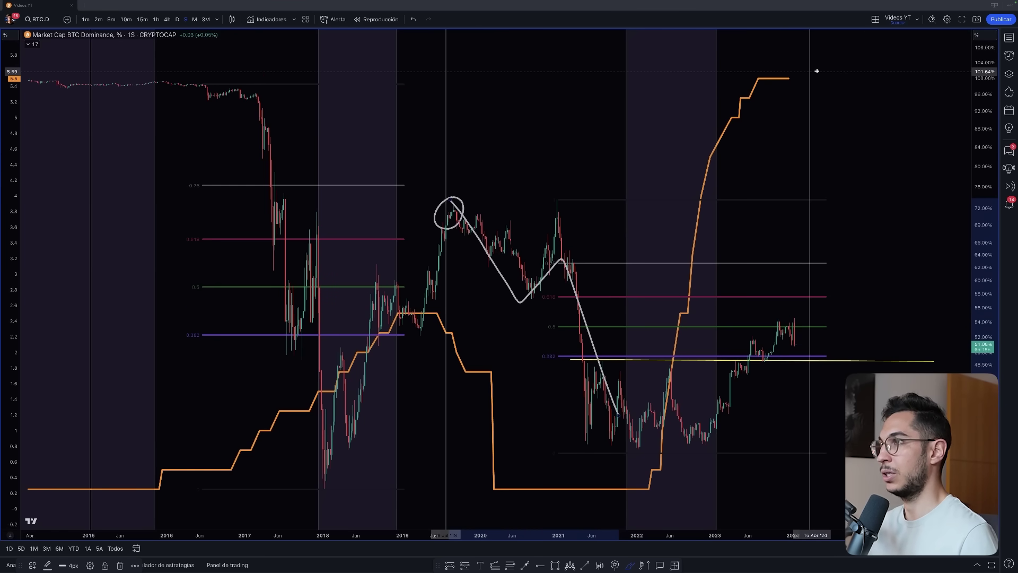
mouse_move(816, 69)
mouse_down()
mouse_move(772, 78)
mouse_move(838, 81)
mouse_move(814, 70)
mouse_up()
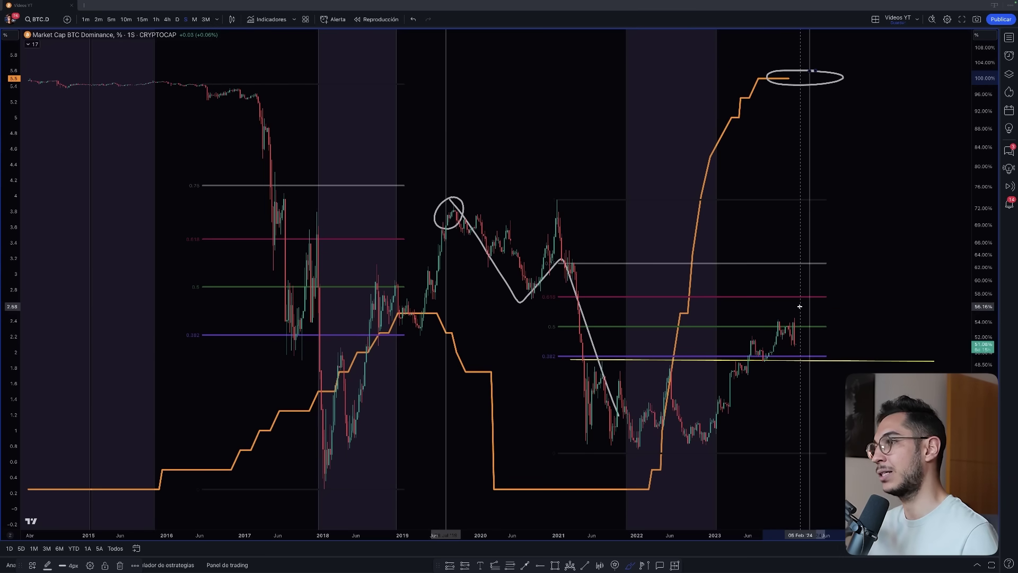
Sketch a freehand projection beyond the latest dominance candles and undo all the freehand strokes
drag(797, 299, 863, 367)
key(ctrl+z)
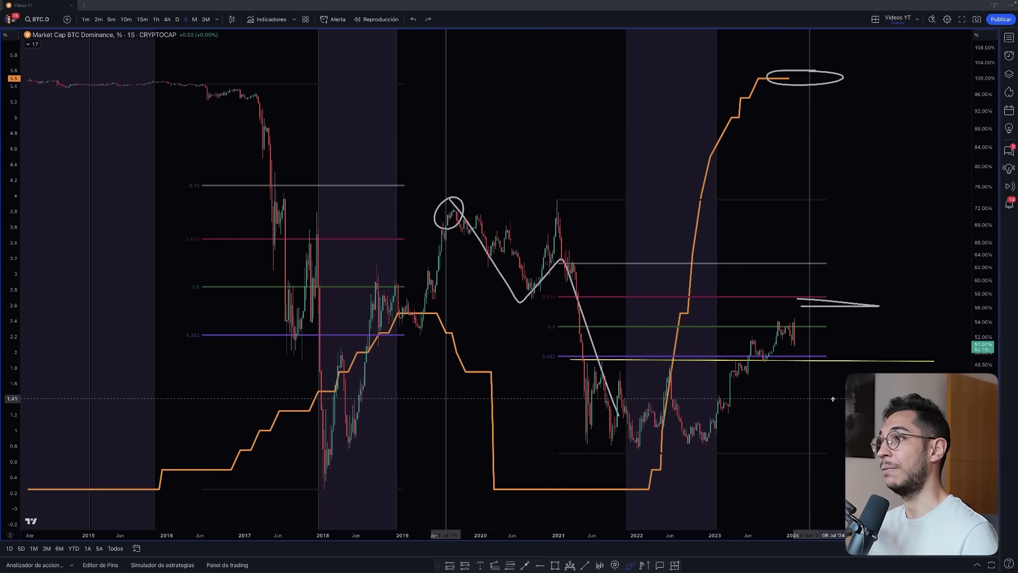
key(ctrl+z)
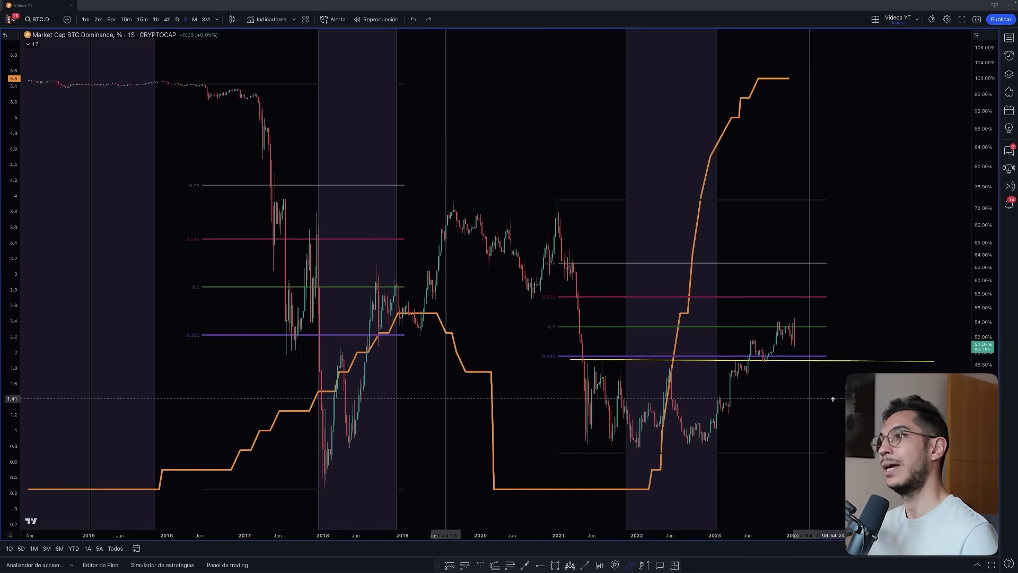